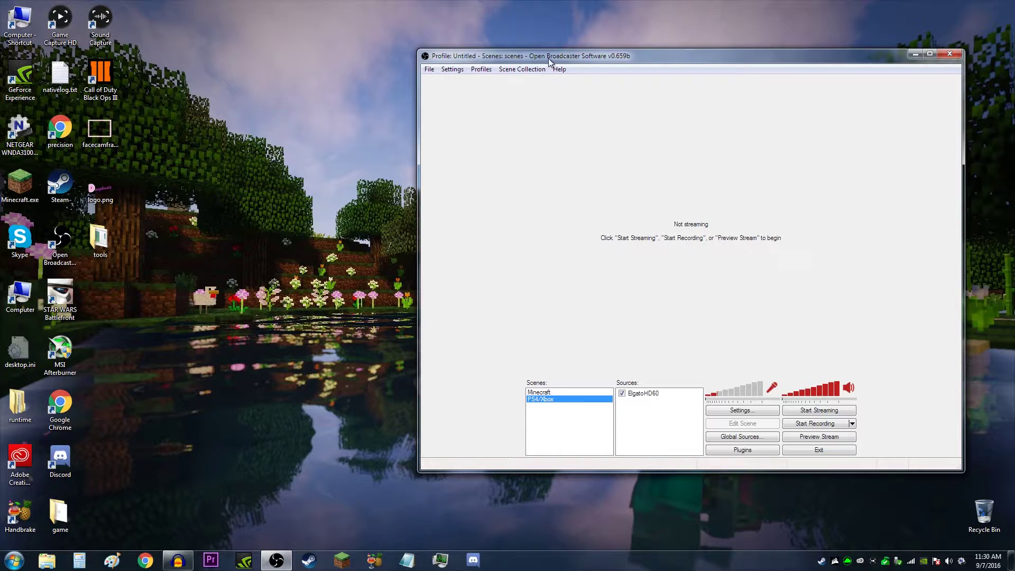
Recentre the OBS window and preview the PS4/Xbox scene's ElgatoHD60 capture feed.
mouse_move(548, 58)
mouse_down()
mouse_move(351, 59)
mouse_move(331, 48)
mouse_move(405, 23)
mouse_up()
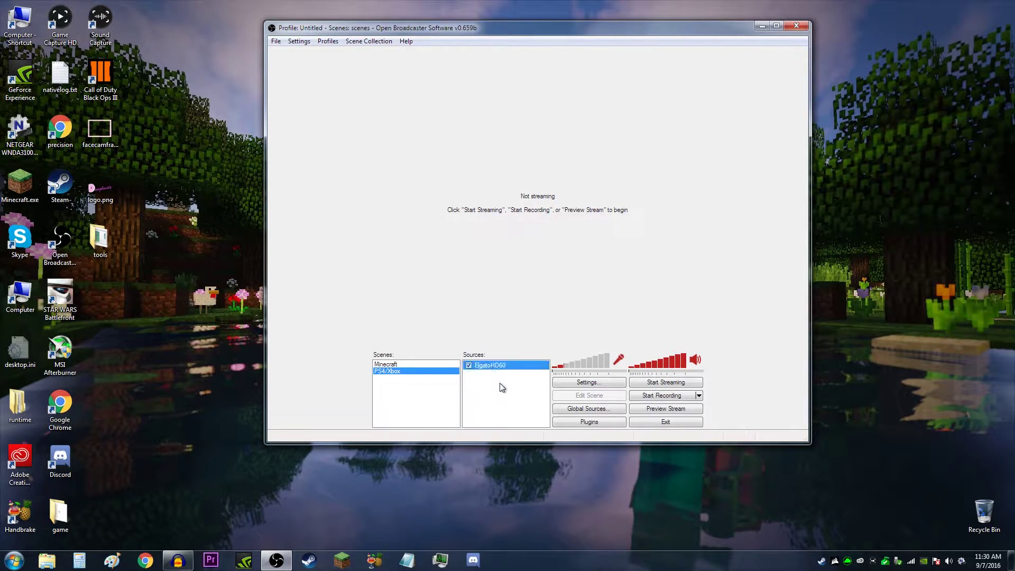
click(659, 410)
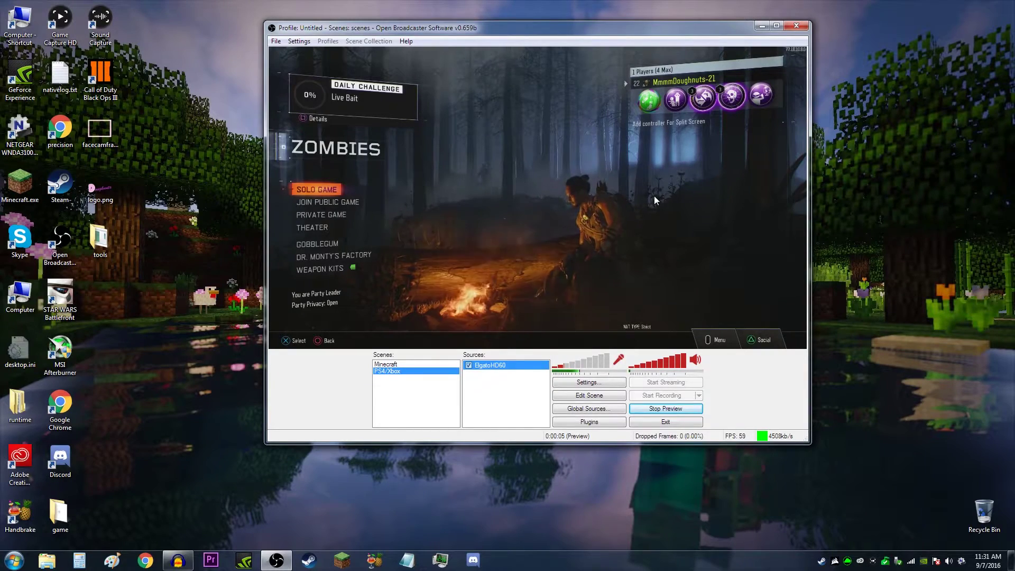
Move OBS right, set desktop volume to about 35%, and open the ElgatoHD60 source options.
mouse_move(580, 26)
mouse_down()
mouse_move(431, 36)
mouse_move(770, 23)
mouse_up()
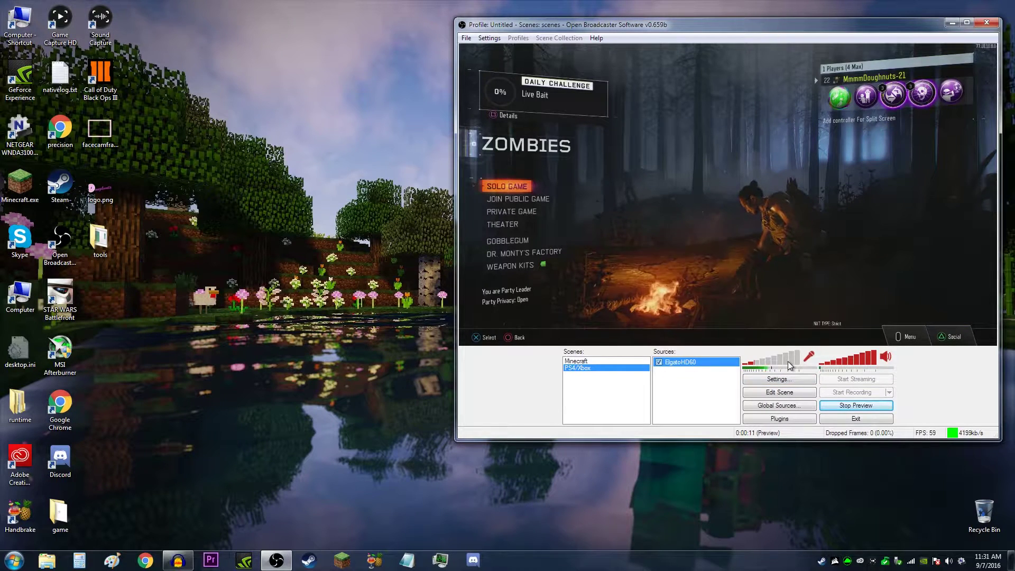
drag(788, 364, 814, 362)
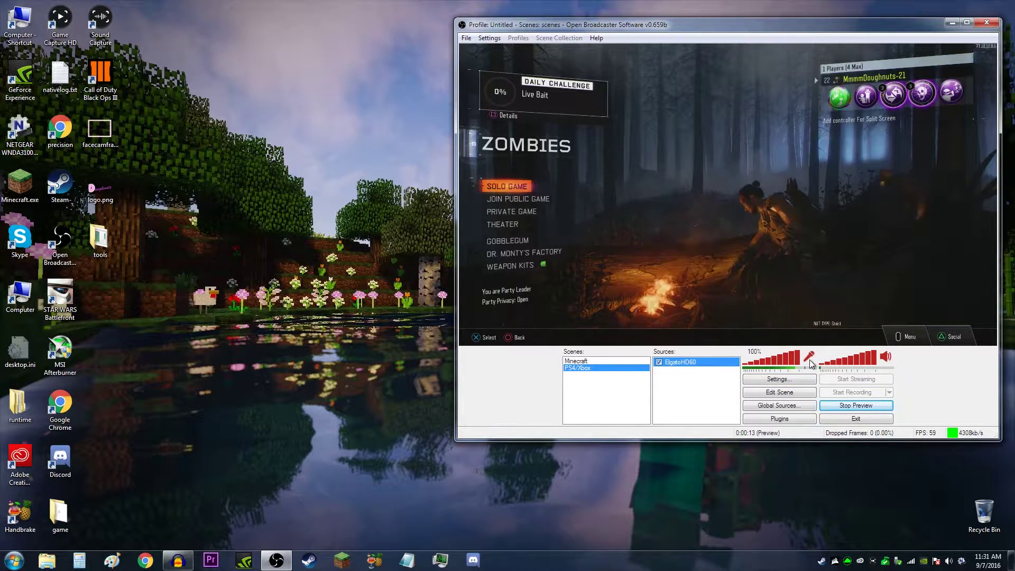
mouse_move(815, 362)
mouse_down()
mouse_move(764, 365)
mouse_move(814, 362)
mouse_up()
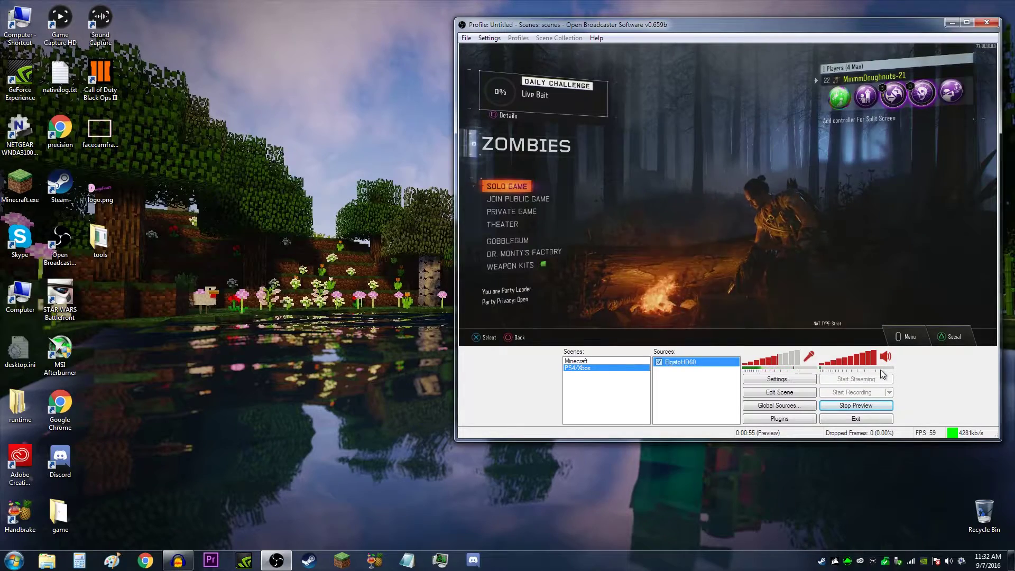
right_click(689, 365)
click(730, 440)
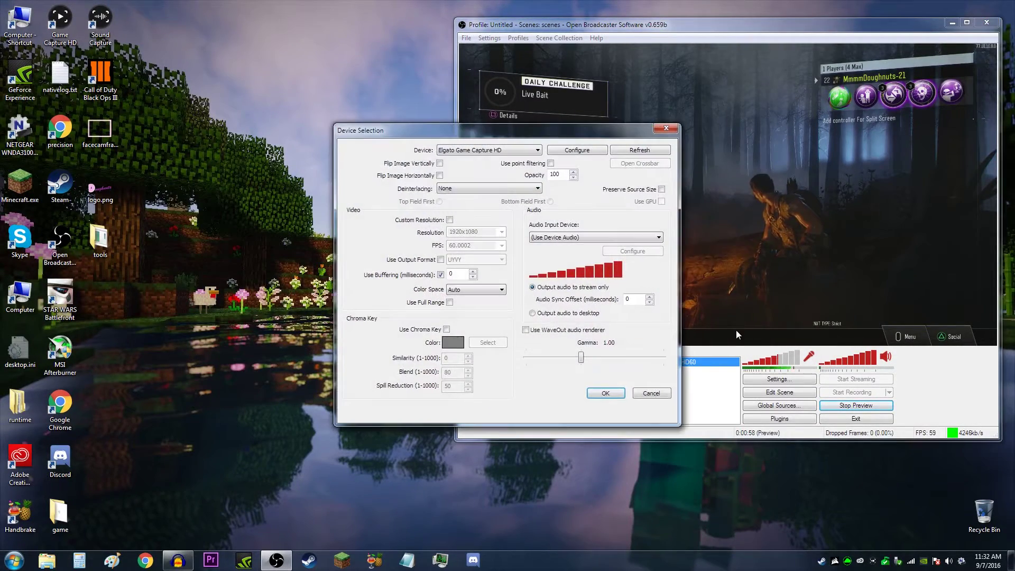
click(563, 237)
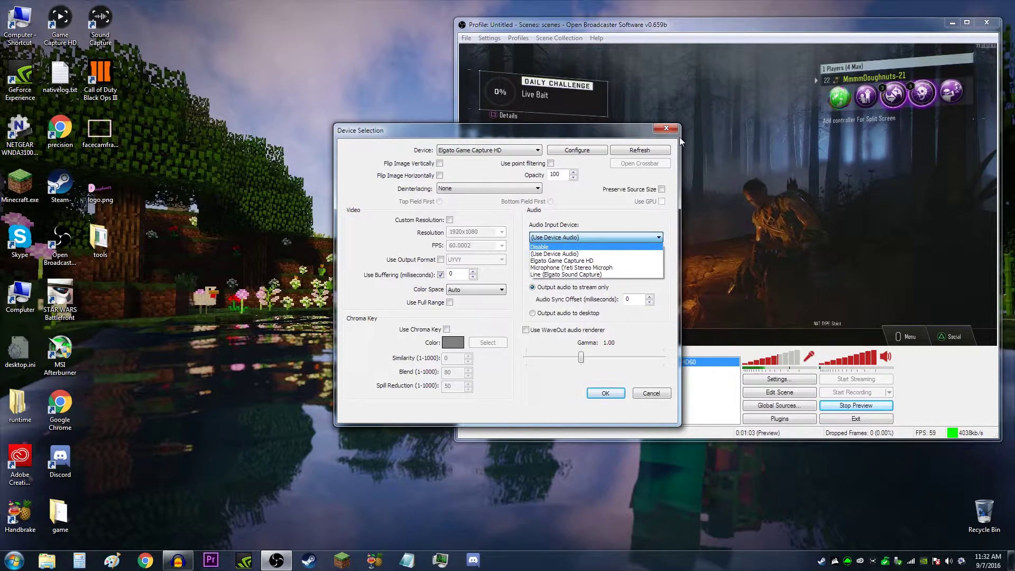
click(646, 171)
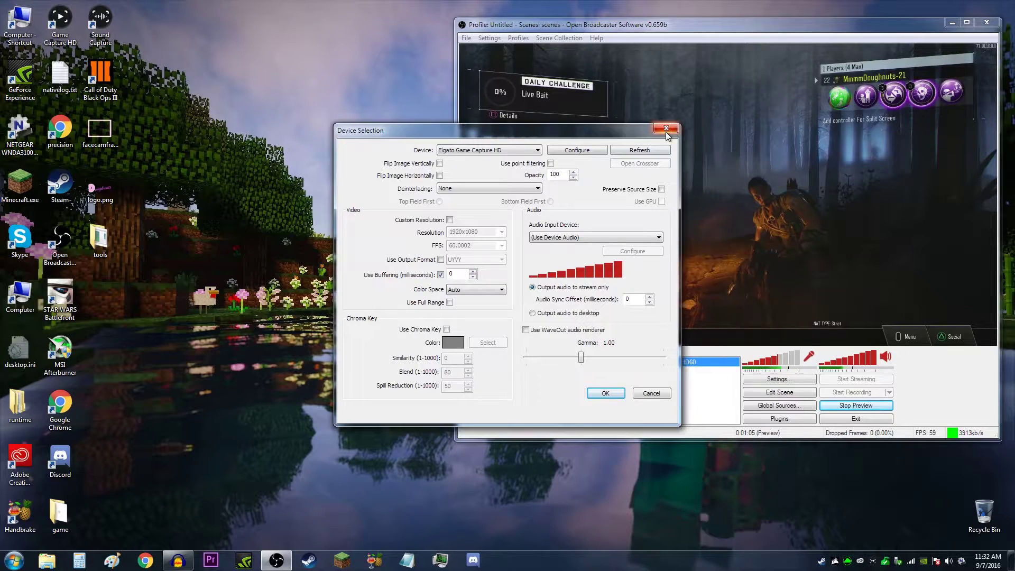
click(665, 129)
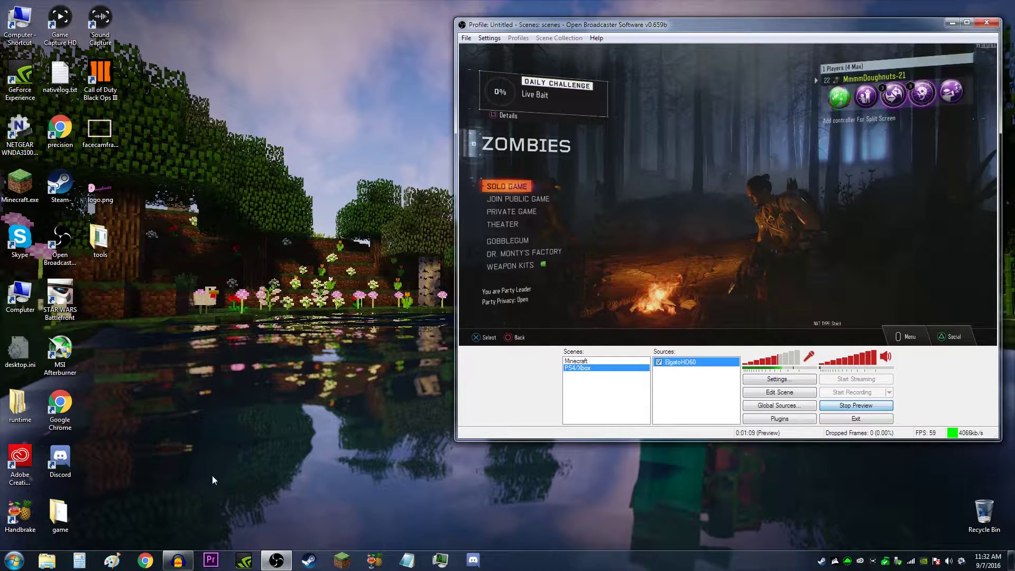
click(70, 14)
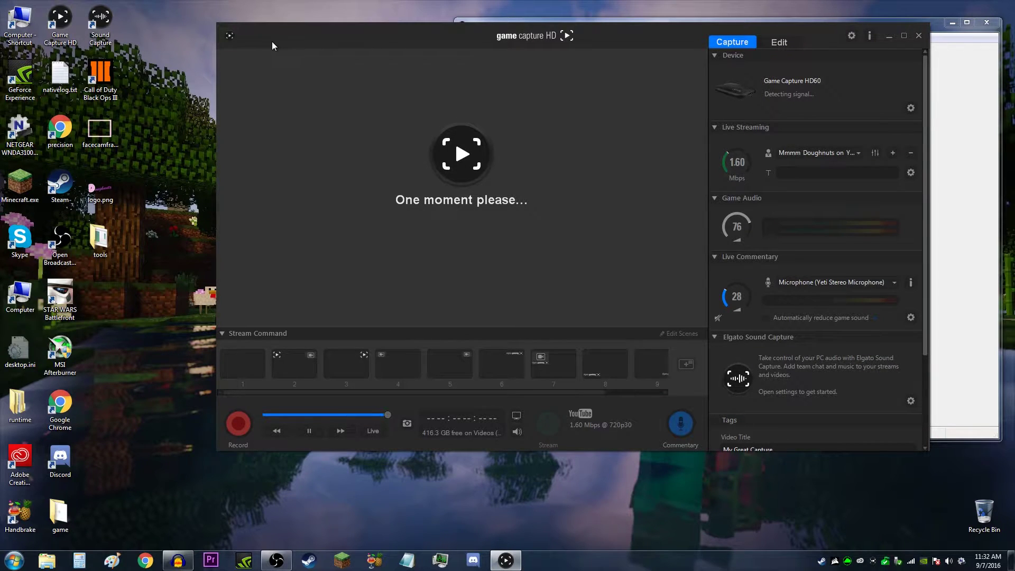
Nudge the Elgato Game Capture HD window slightly to the right.
mouse_move(276, 45)
mouse_down()
mouse_move(539, 45)
mouse_move(269, 45)
mouse_up()
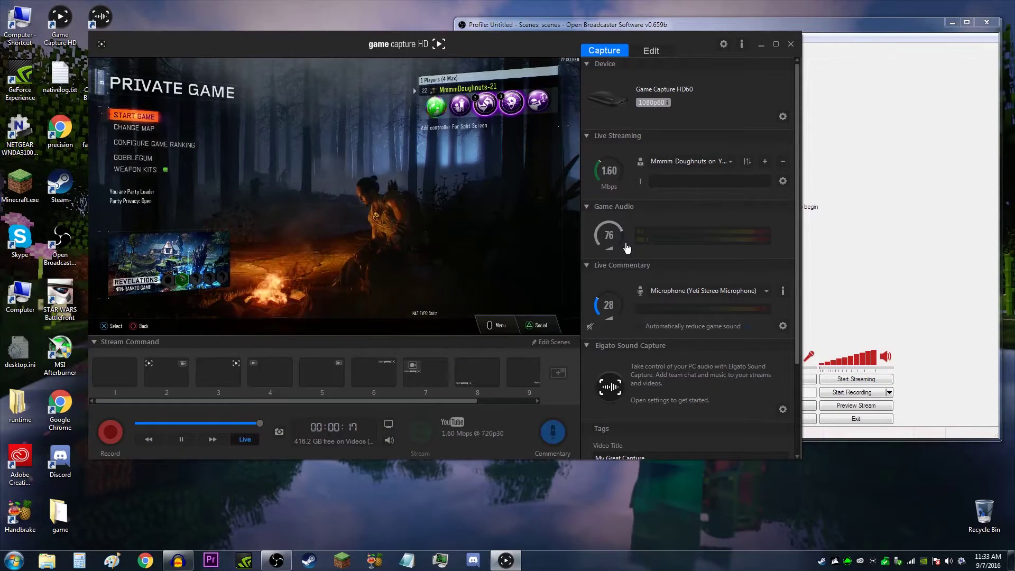
scroll(626, 248, up, 5)
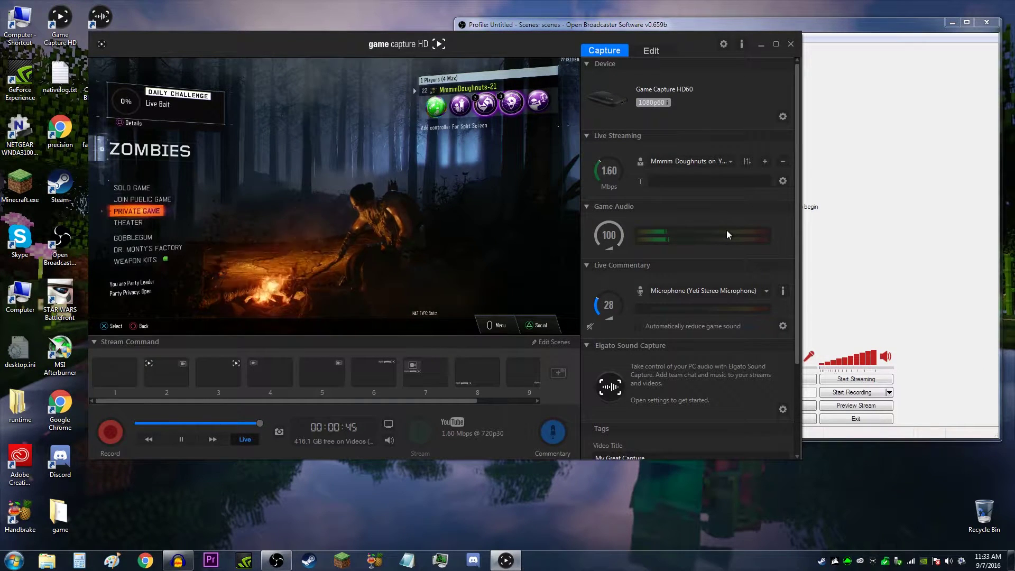
Test the HD60 analog audio gain at 0 dB, restore it to 12 dB, and close settings.
click(783, 117)
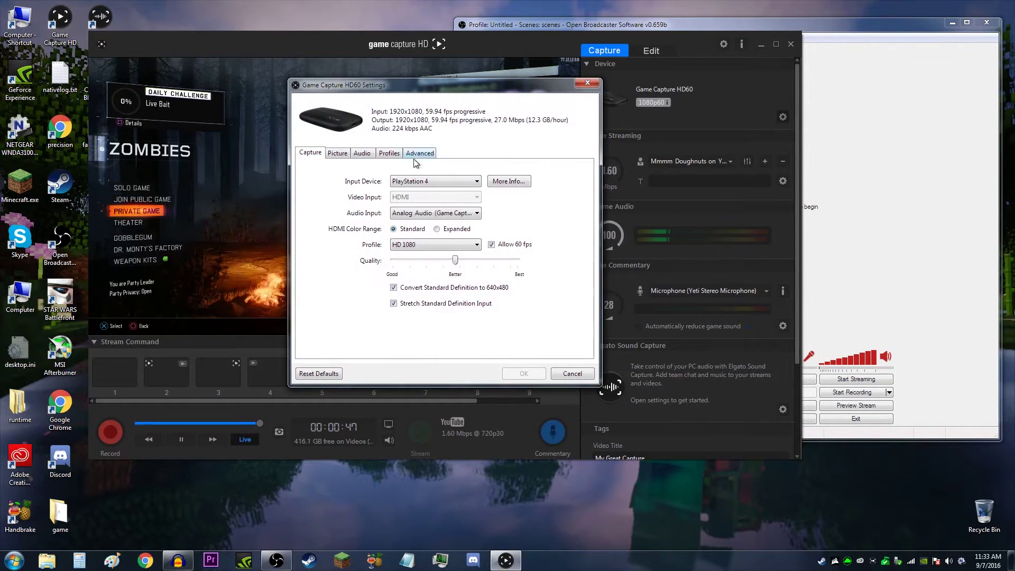
click(362, 153)
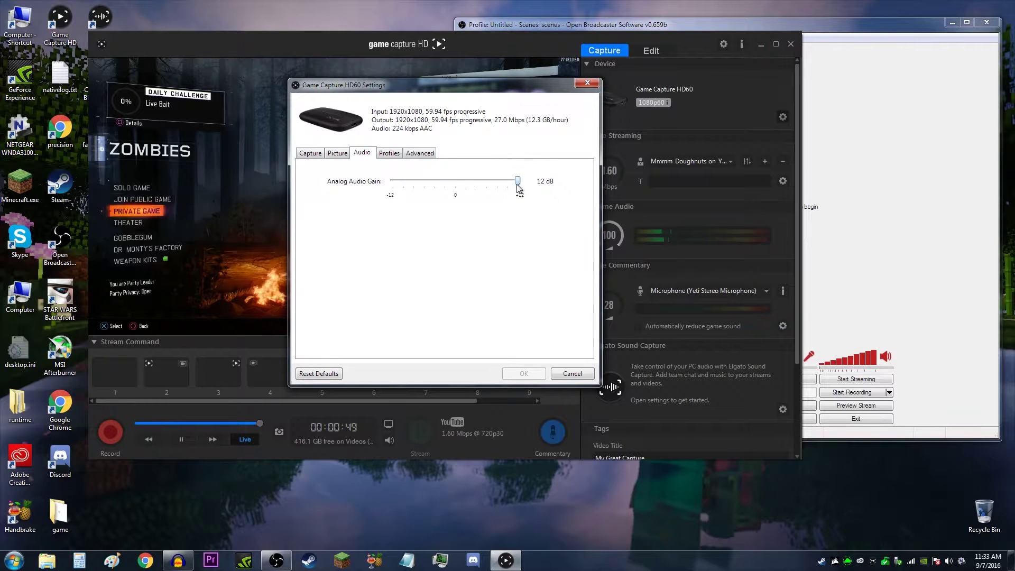
drag(517, 187, 455, 185)
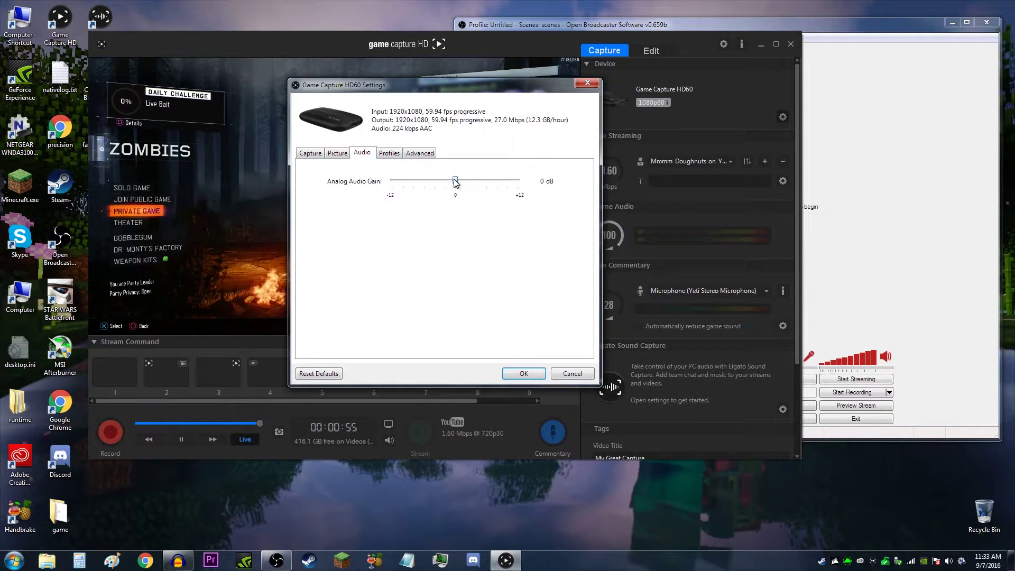
drag(455, 182, 520, 182)
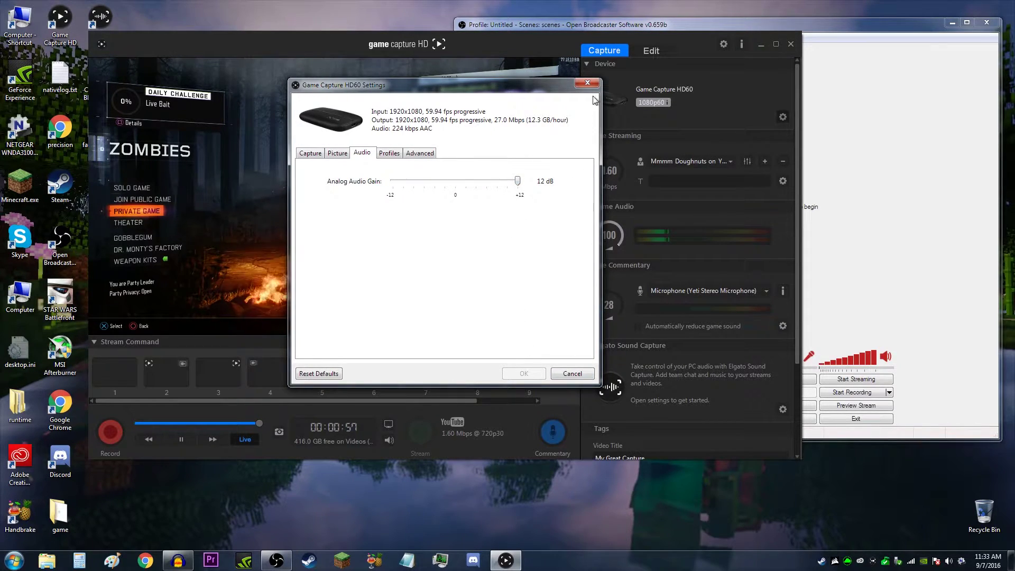
click(587, 83)
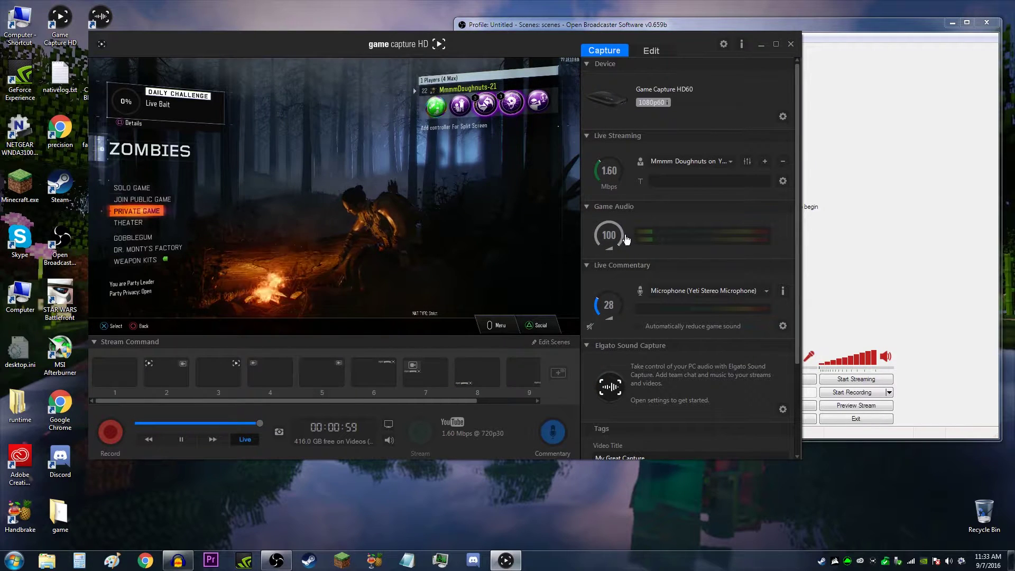
scroll(625, 240, down, 5)
scroll(625, 236, up, 5)
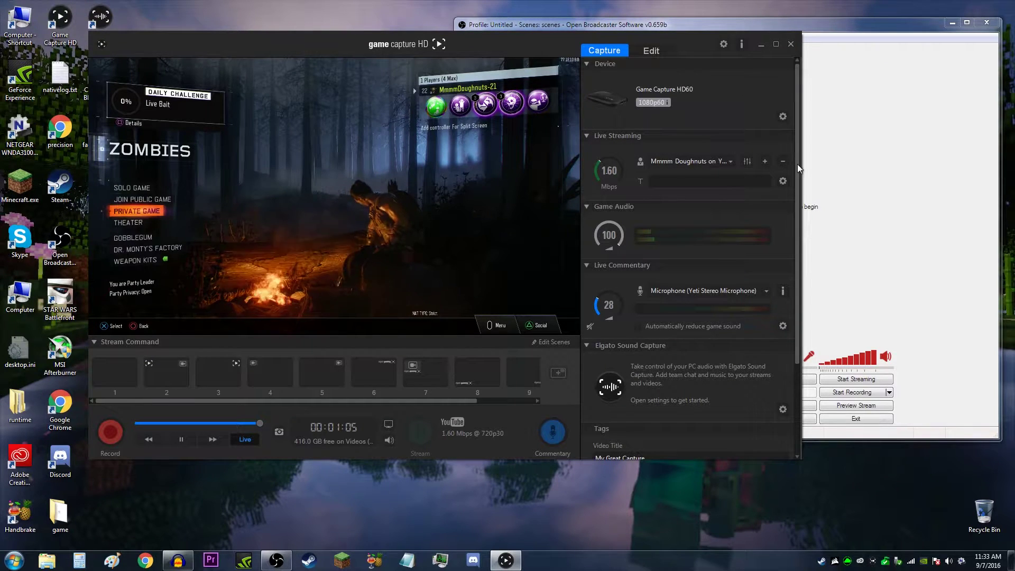
Keep PlayStation 4 as the capture input, set Audio Input to HDMI Audio, and apply.
click(782, 117)
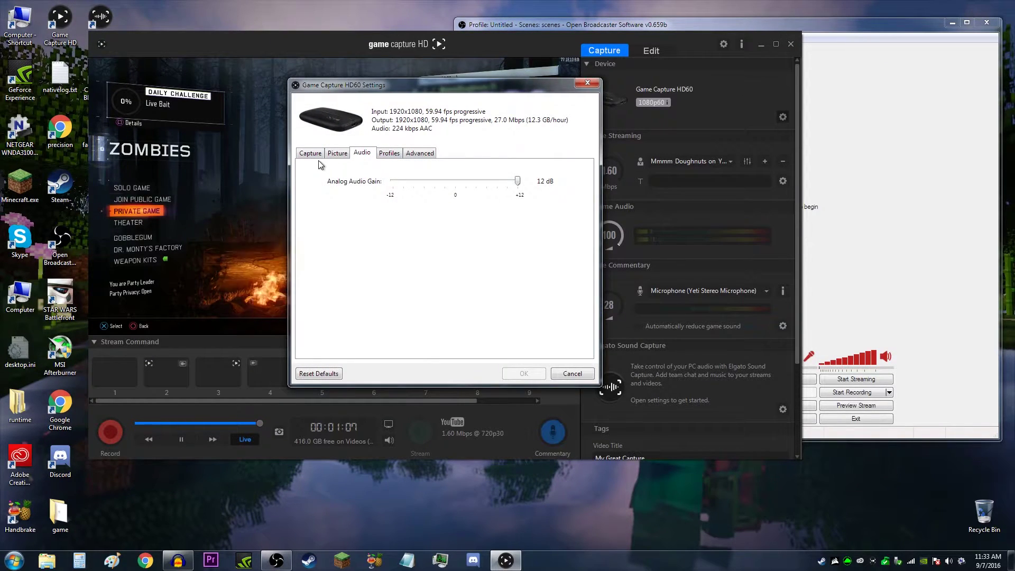
click(312, 154)
click(396, 181)
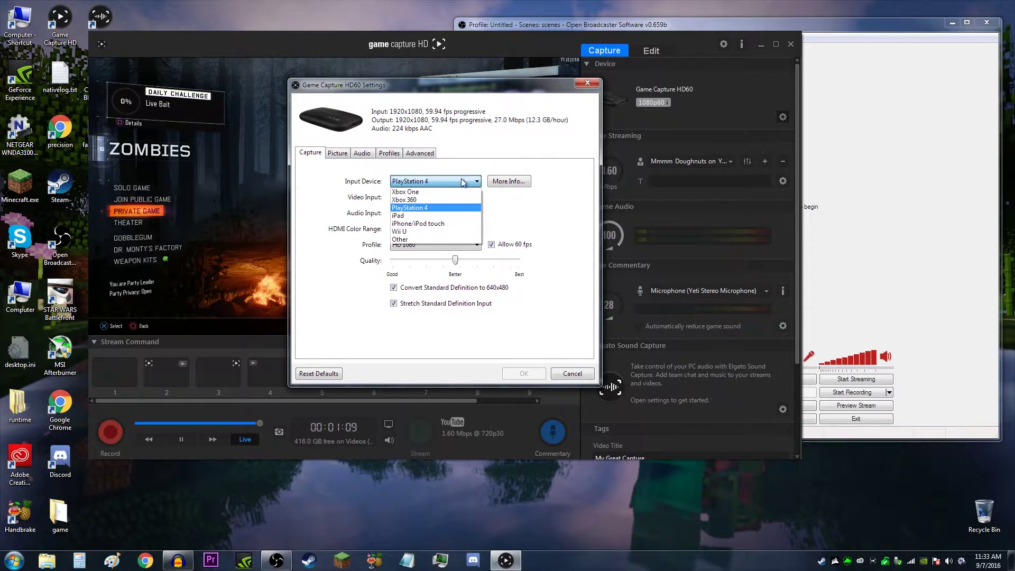
click(432, 210)
click(458, 217)
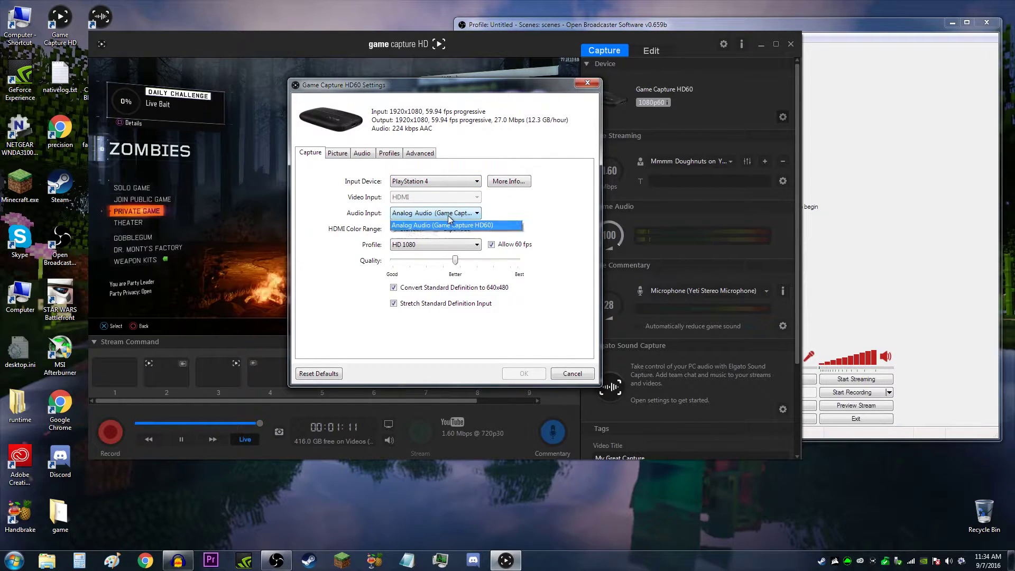
click(450, 223)
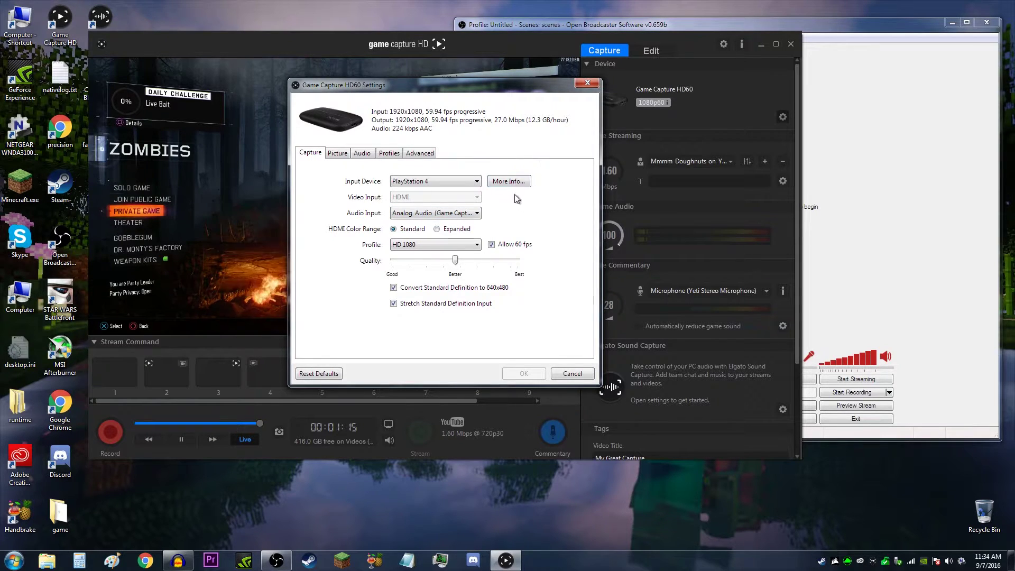
click(452, 213)
click(444, 224)
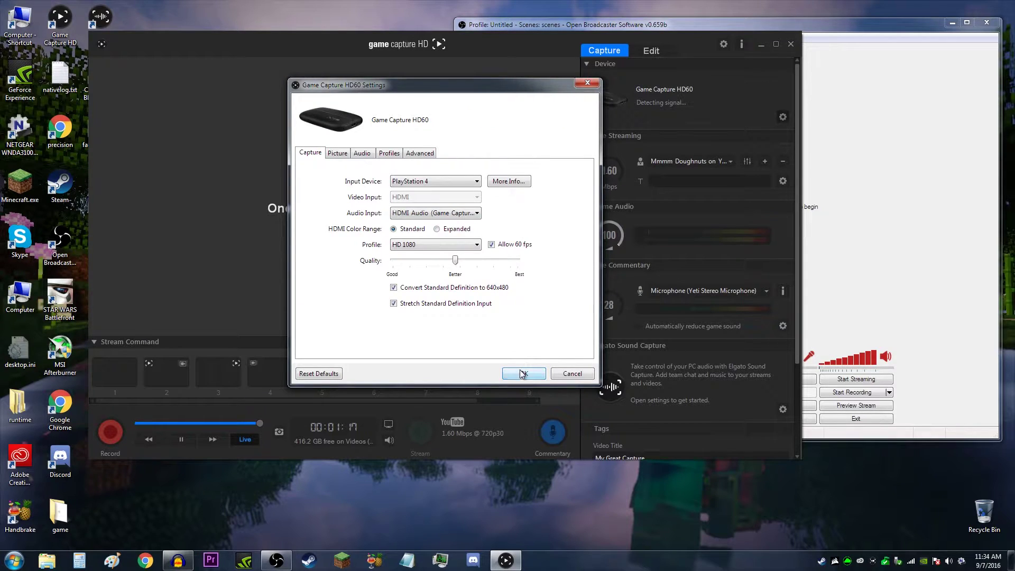
click(522, 373)
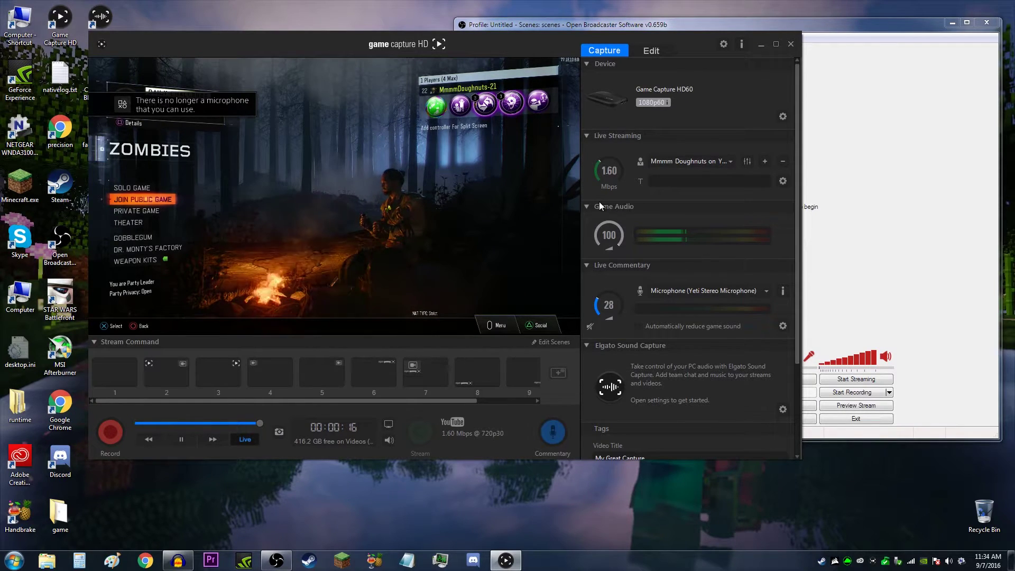
scroll(623, 239, down, 5)
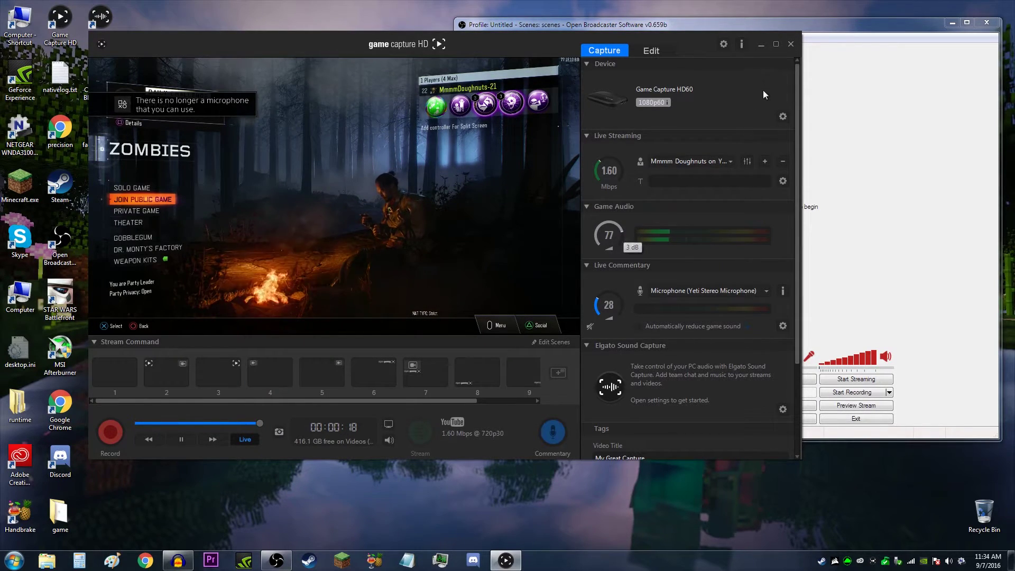
Close Elgato Game Capture HD to bring OBS back to the front.
click(790, 47)
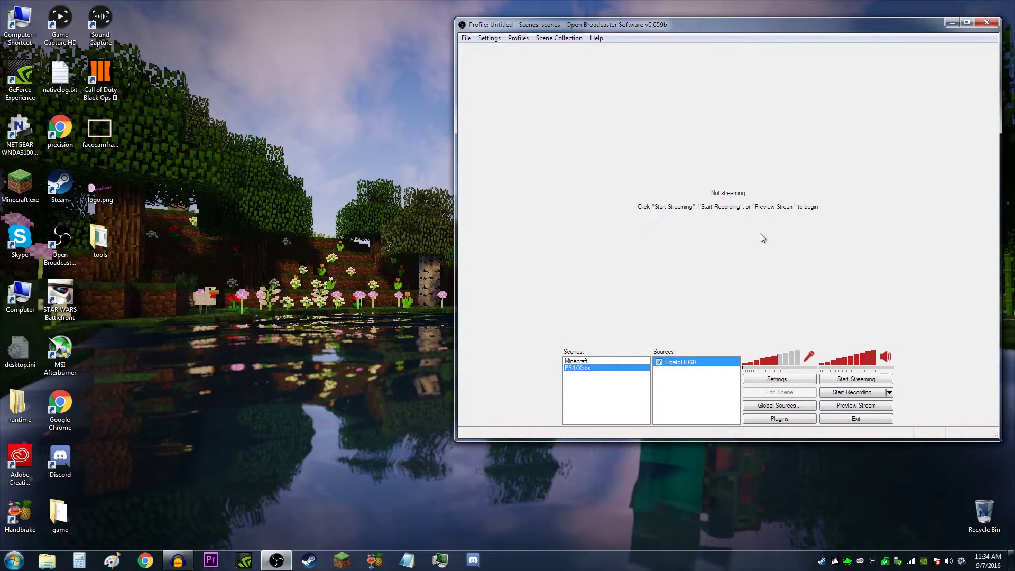
click(859, 406)
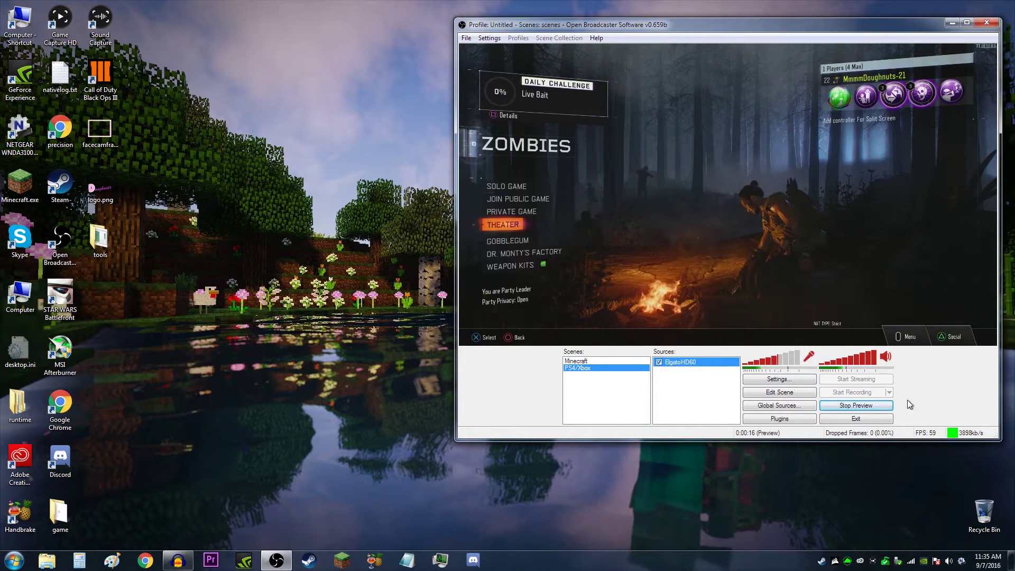
click(871, 406)
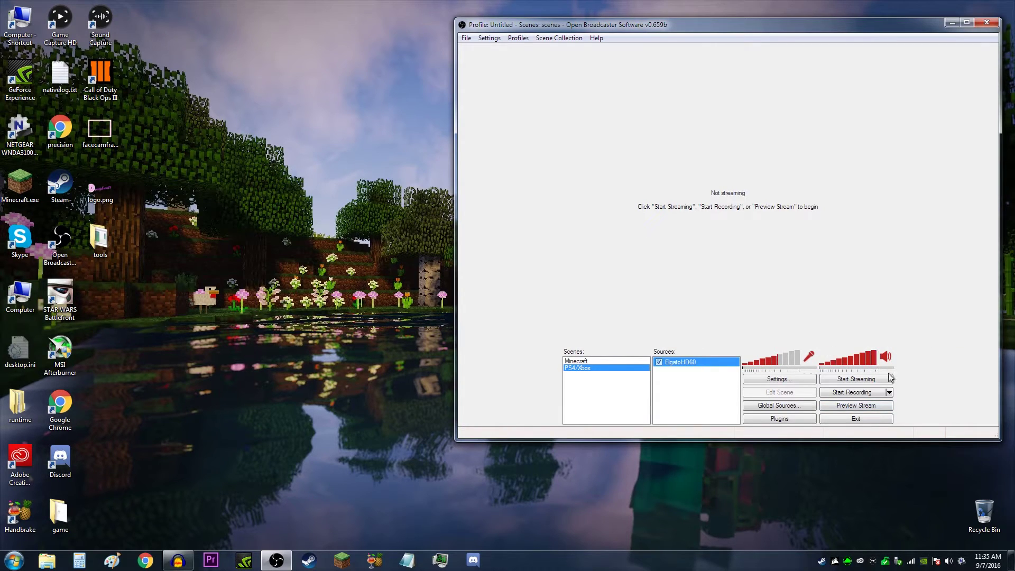
Record a test clip while setting the mic to about half and desktop audio to maximum.
click(843, 395)
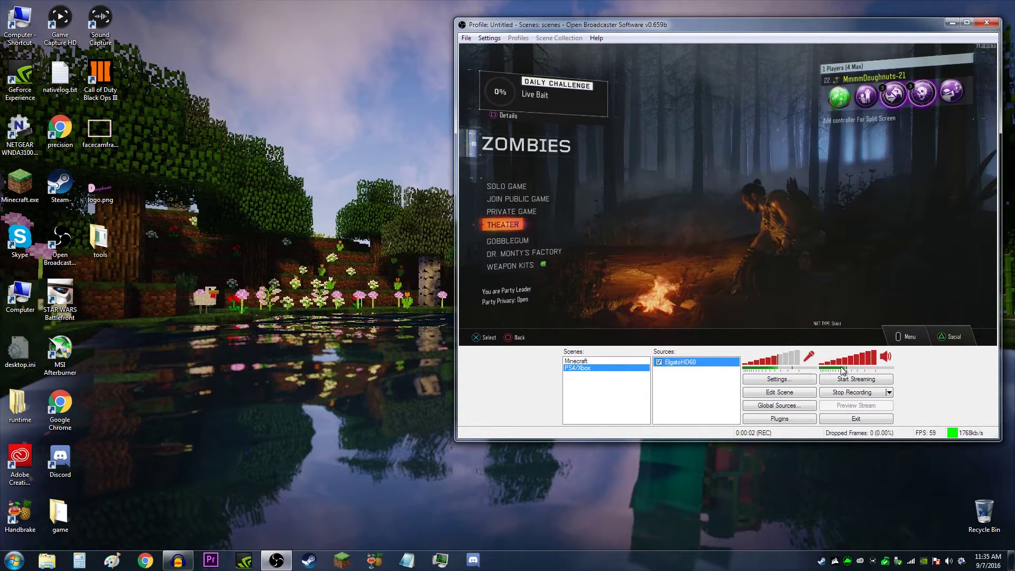
click(860, 362)
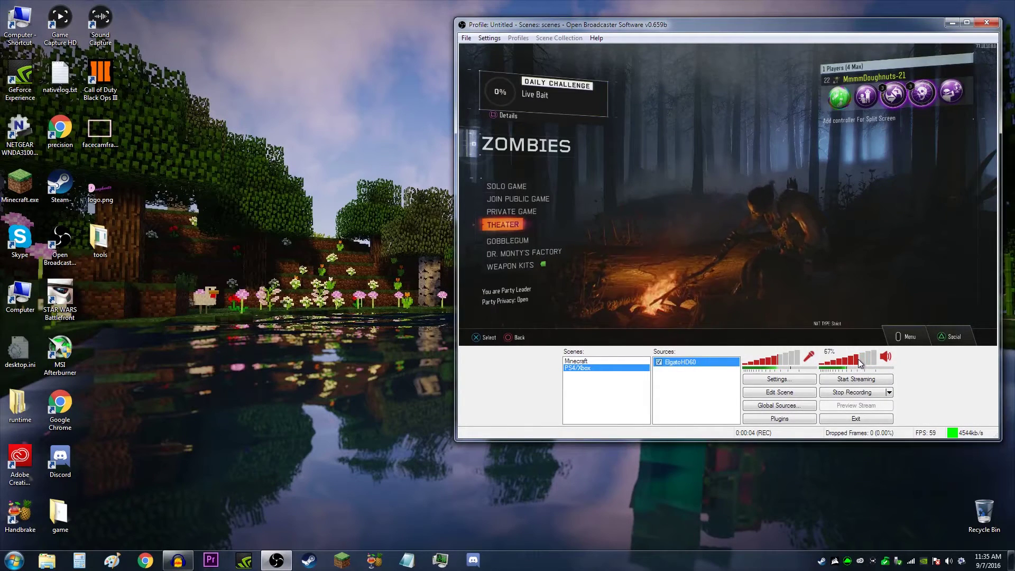
click(831, 370)
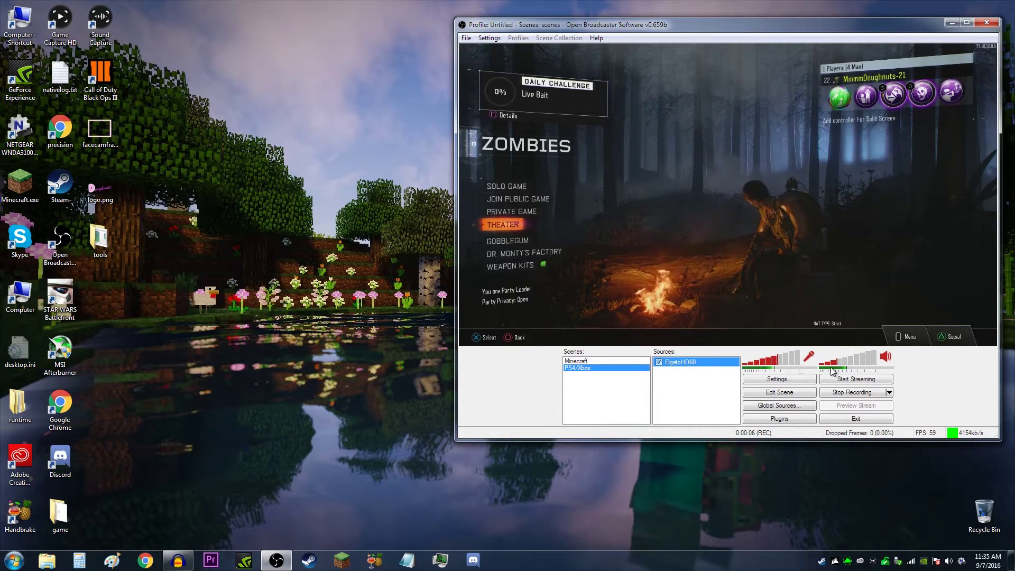
click(756, 363)
click(769, 364)
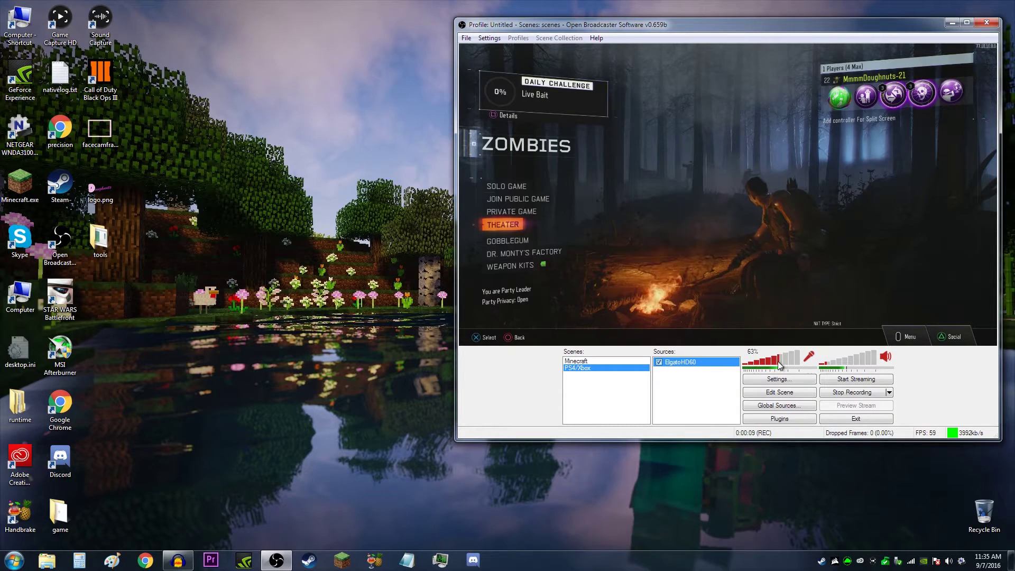
click(853, 364)
drag(853, 365, 887, 366)
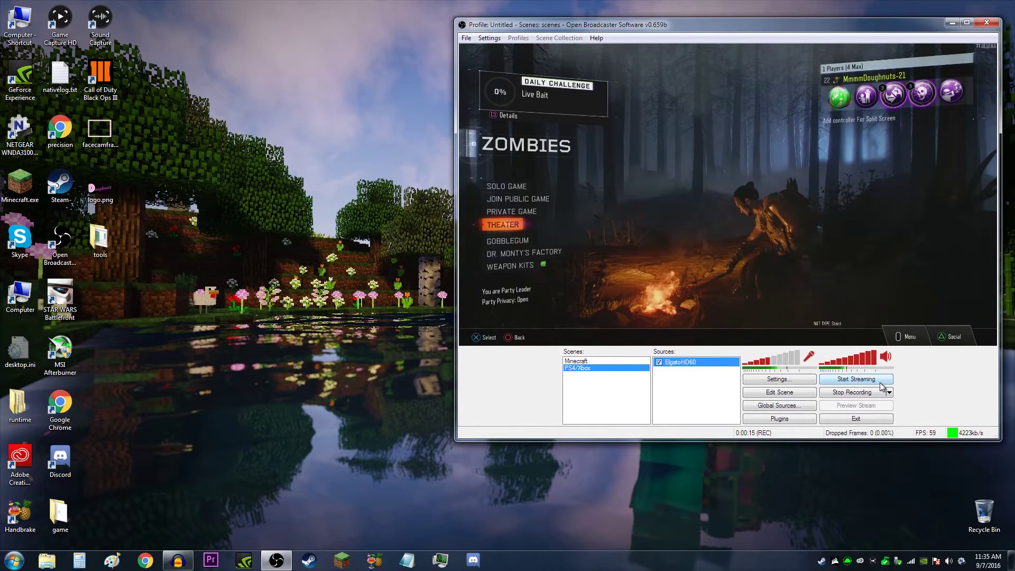
click(848, 390)
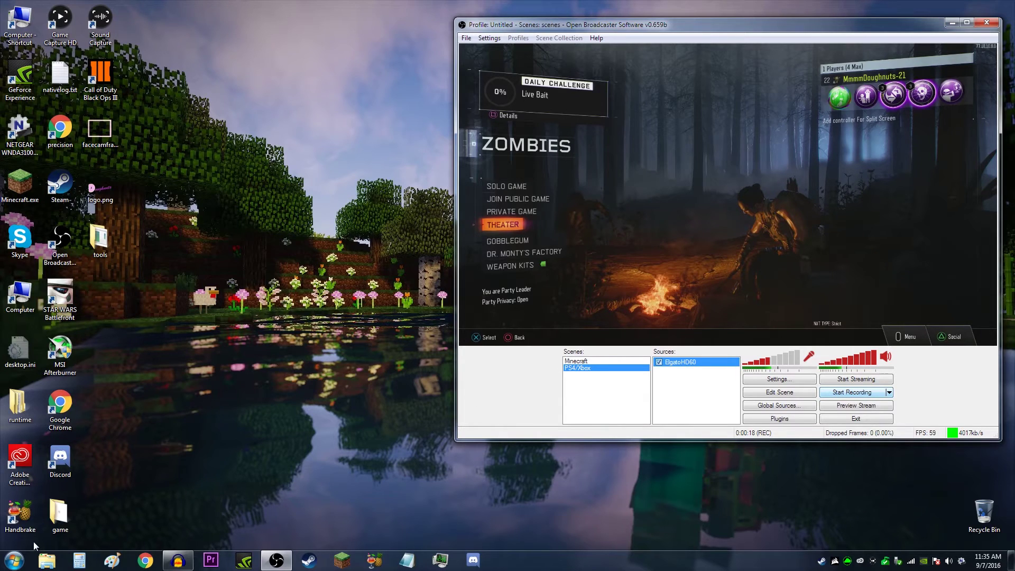
Browse to Videos > Videos > Raw > OBS and skim through the Stream.mp4 recording.
click(44, 561)
double_click(413, 212)
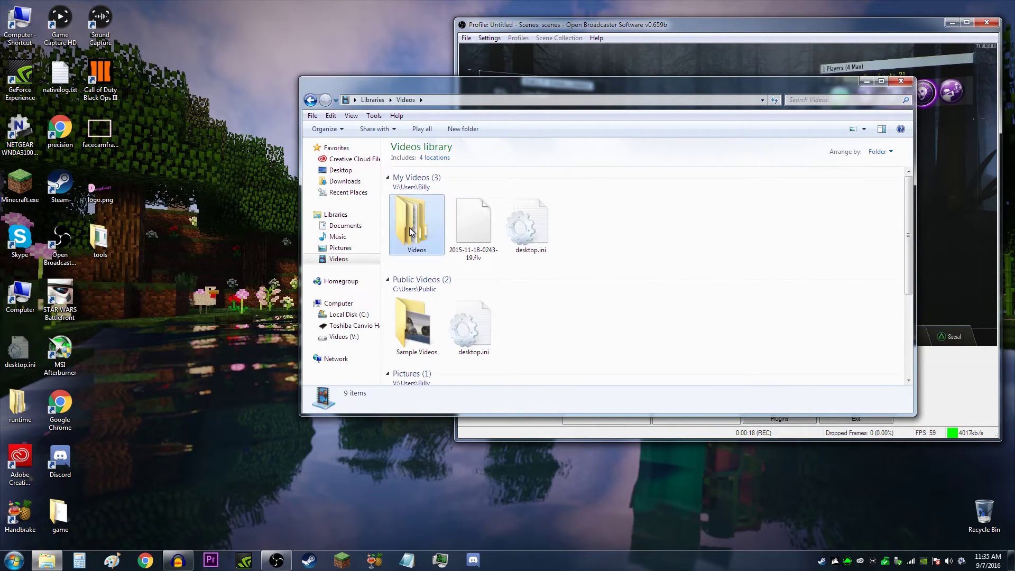
double_click(409, 226)
double_click(481, 216)
double_click(635, 216)
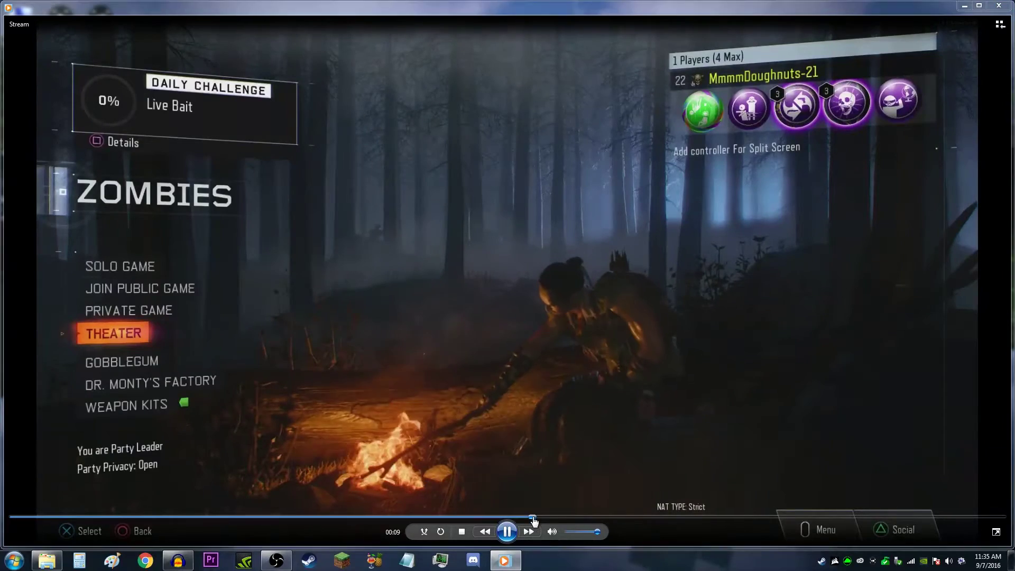
click(544, 516)
click(717, 518)
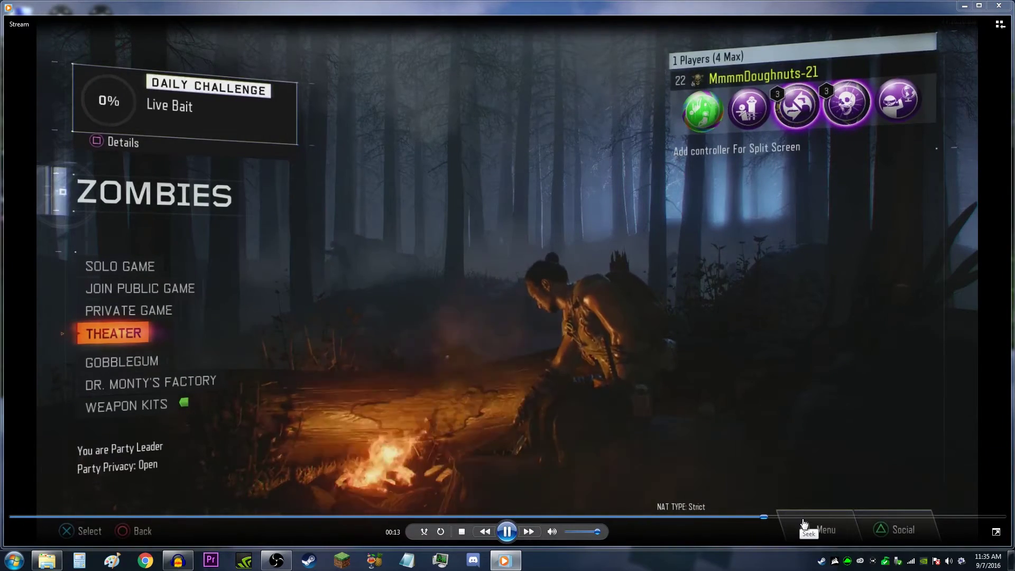
key(alt+F4)
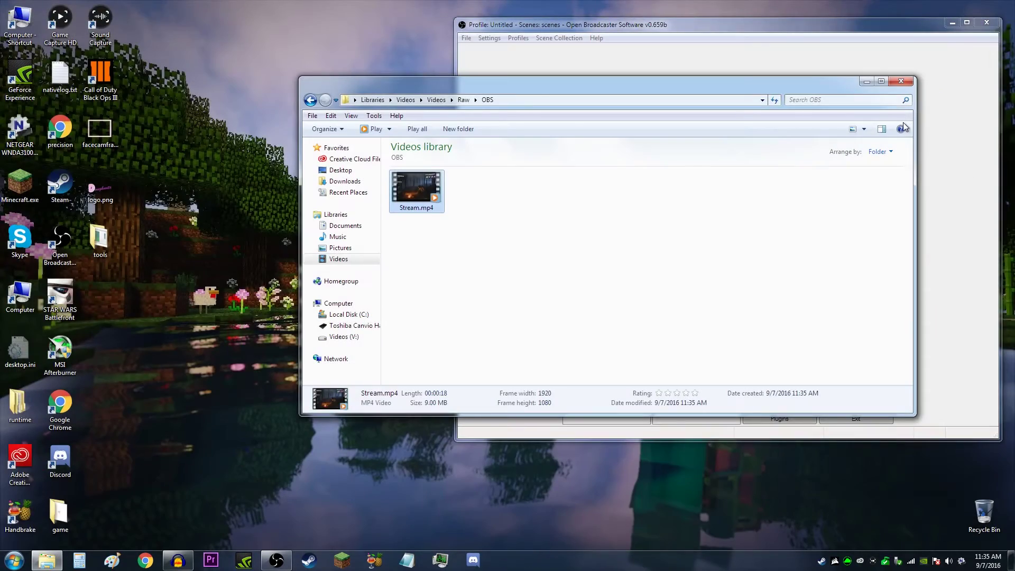
Delete Stream.mp4 and close the empty OBS folder.
right_click(418, 202)
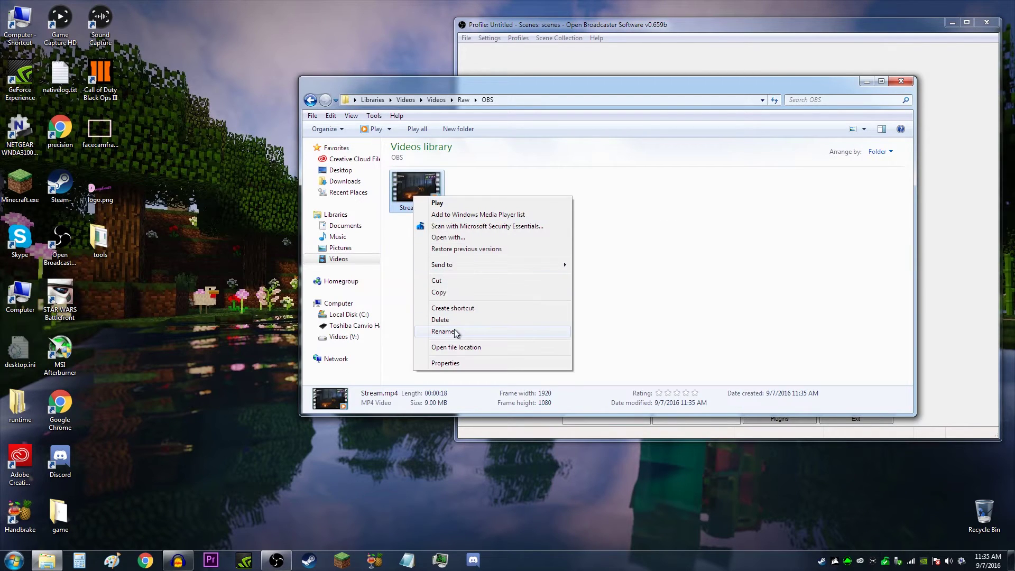
click(454, 329)
right_click(413, 190)
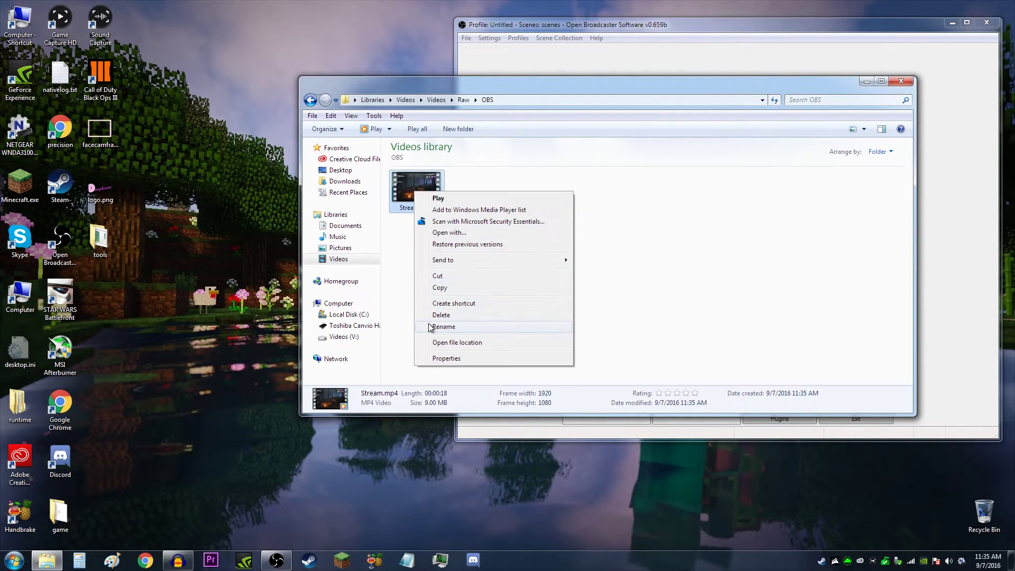
click(442, 317)
click(549, 310)
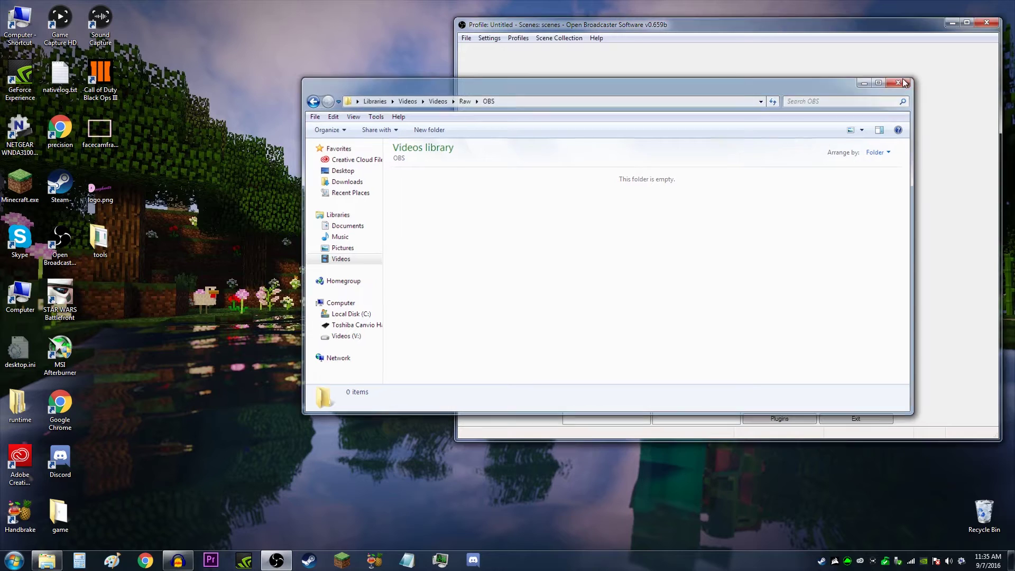
click(901, 81)
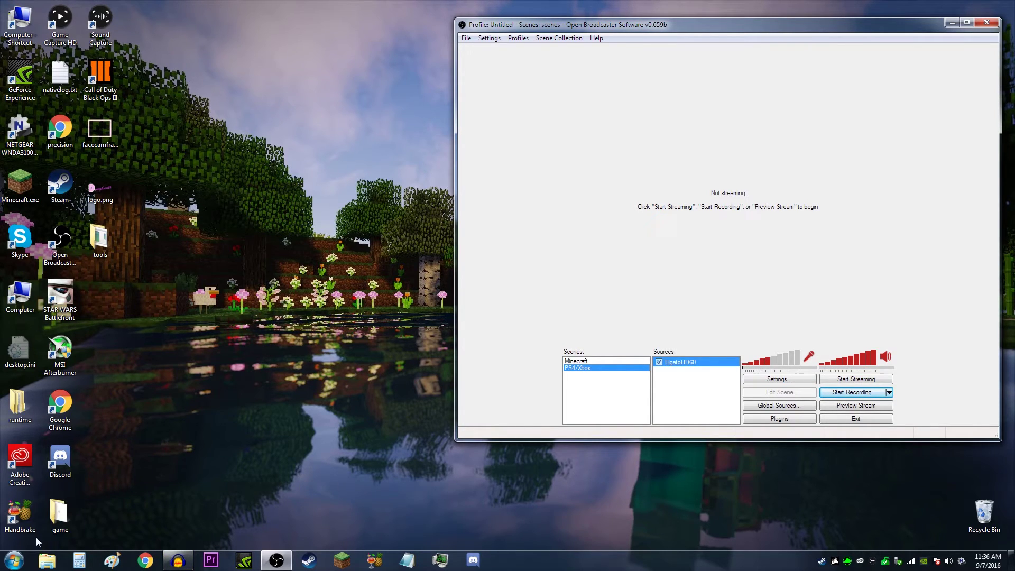
Launch Game Capture HD from the Start menu.
click(13, 560)
click(124, 317)
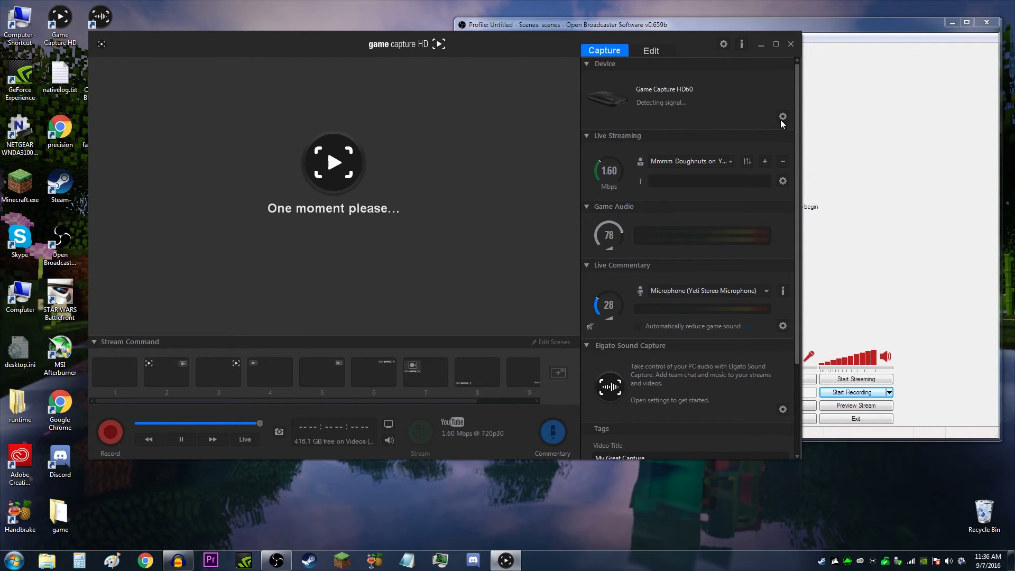
Set the HD60 Audio Input to Analog Audio (Game Capture HD60) and confirm with OK.
click(782, 119)
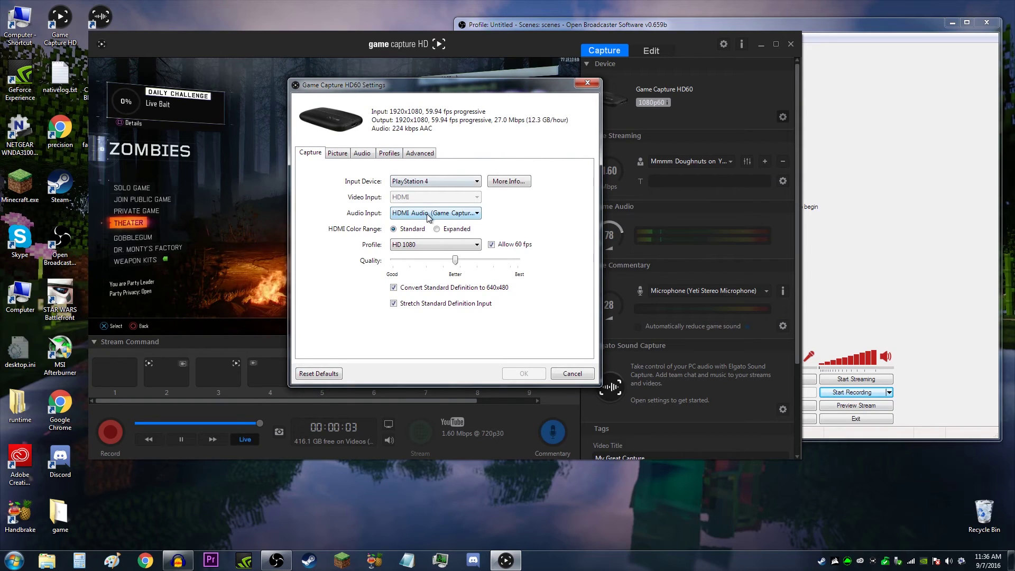
click(422, 215)
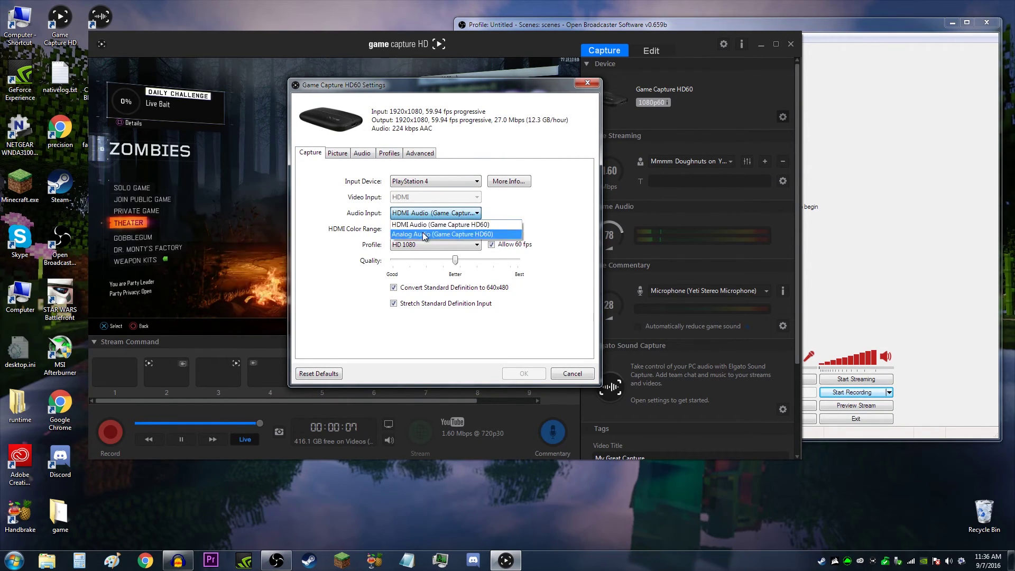
click(425, 230)
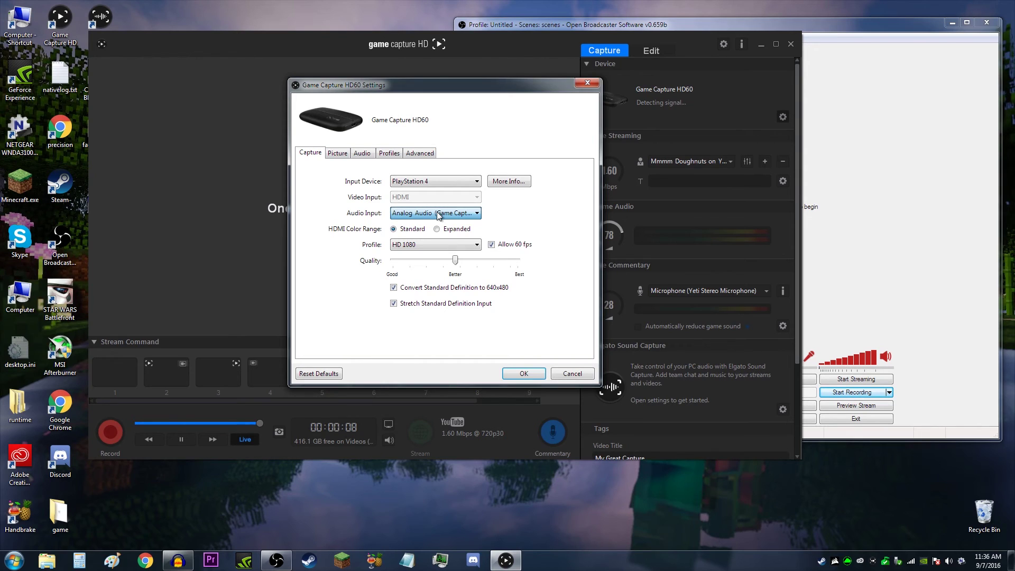
click(515, 374)
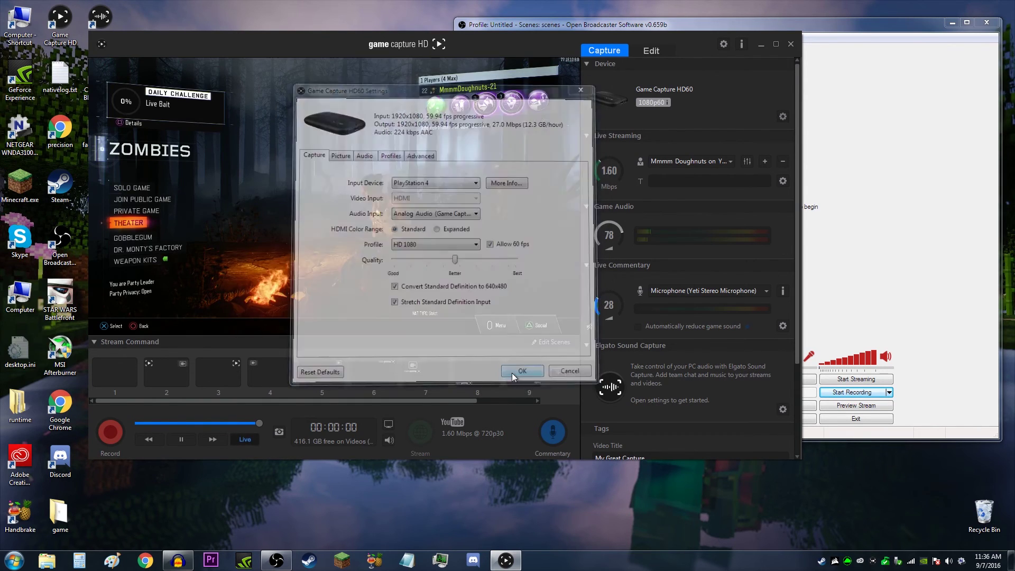